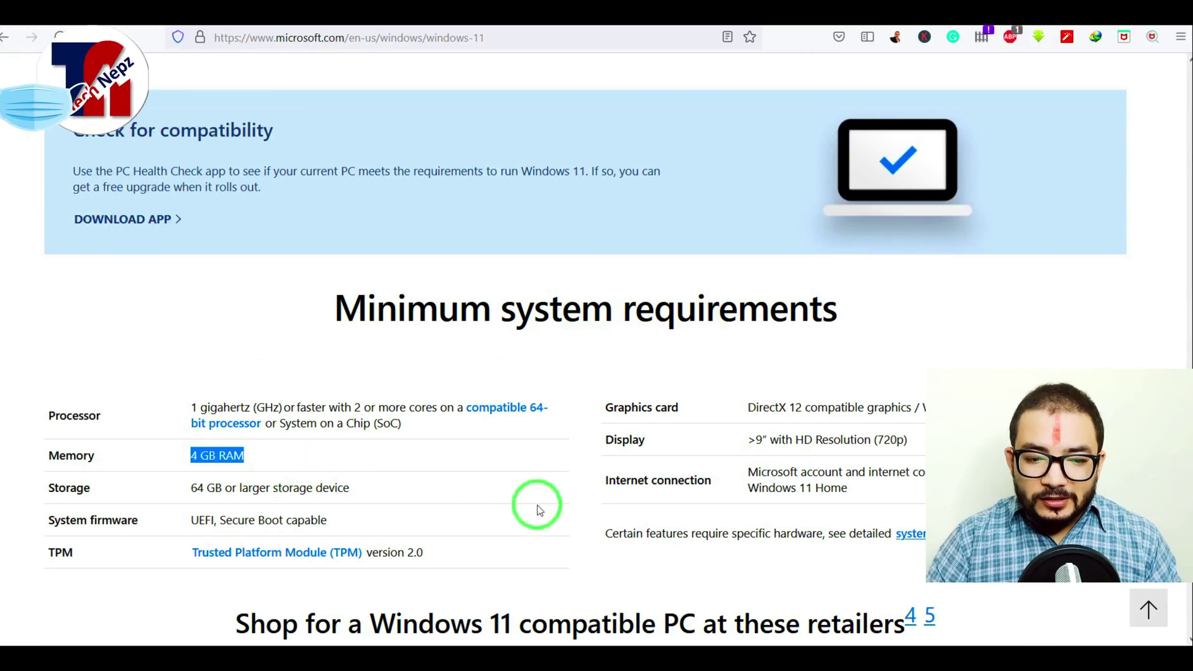
Step: Review the Windows 11 page from the minimum system requirements to the FAQ answer about upgrading a Windows 10 device
scroll(567, 422, down, 4)
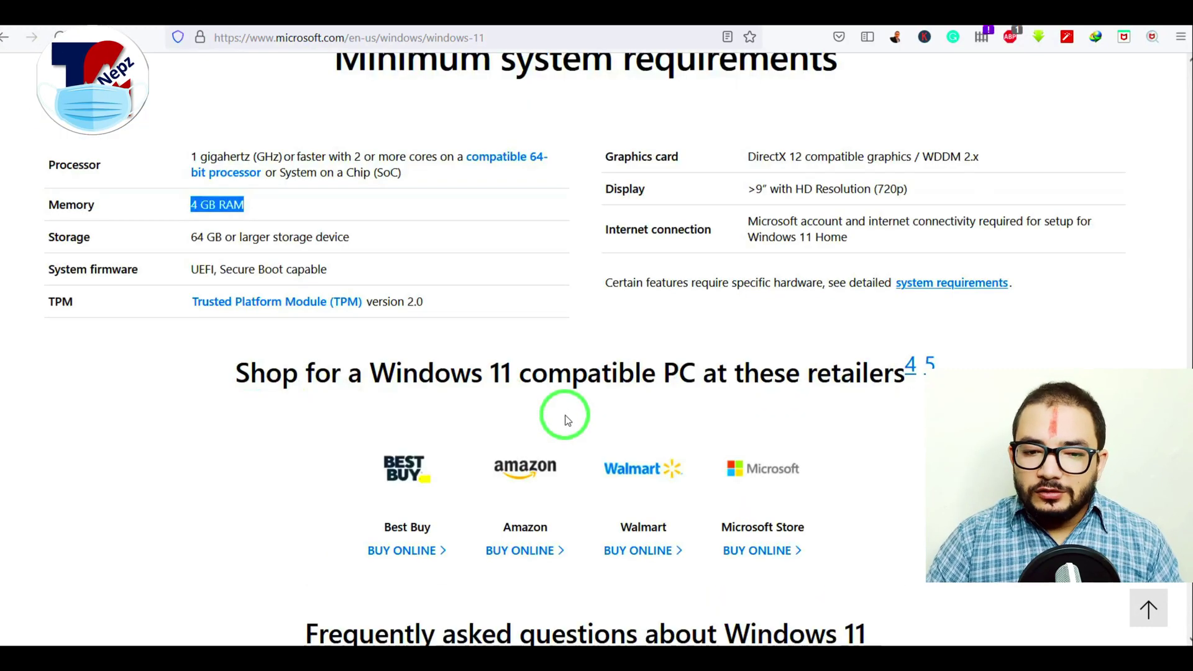
scroll(567, 420, down, 3)
scroll(784, 379, down, 3)
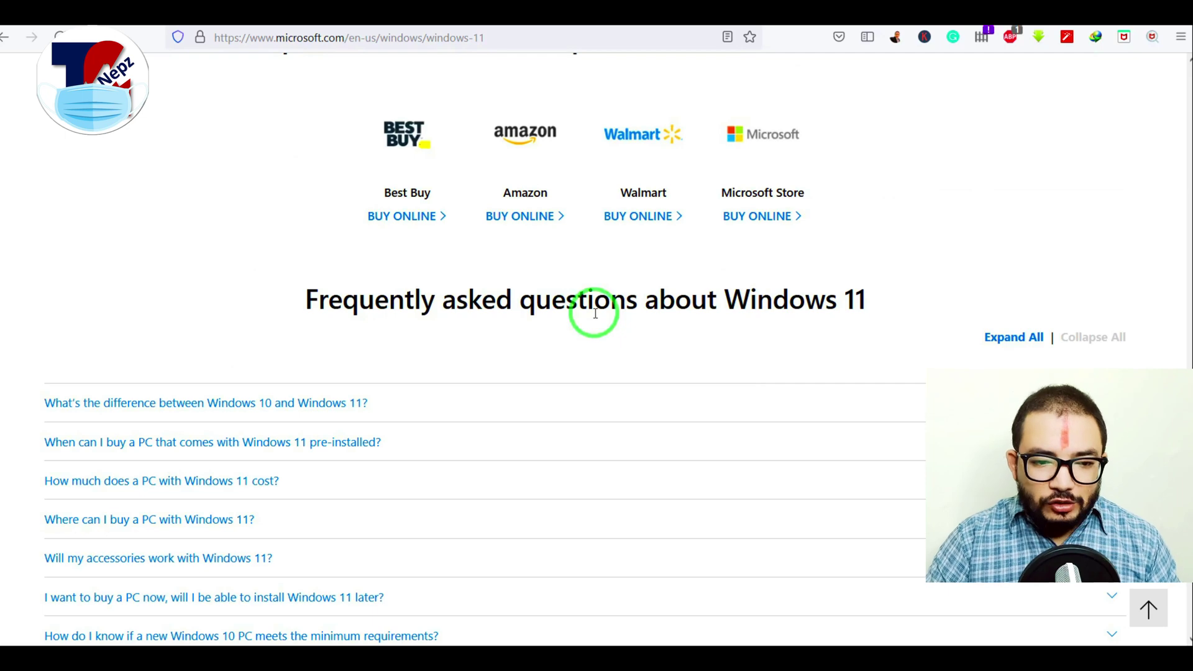
scroll(509, 315, down, 1)
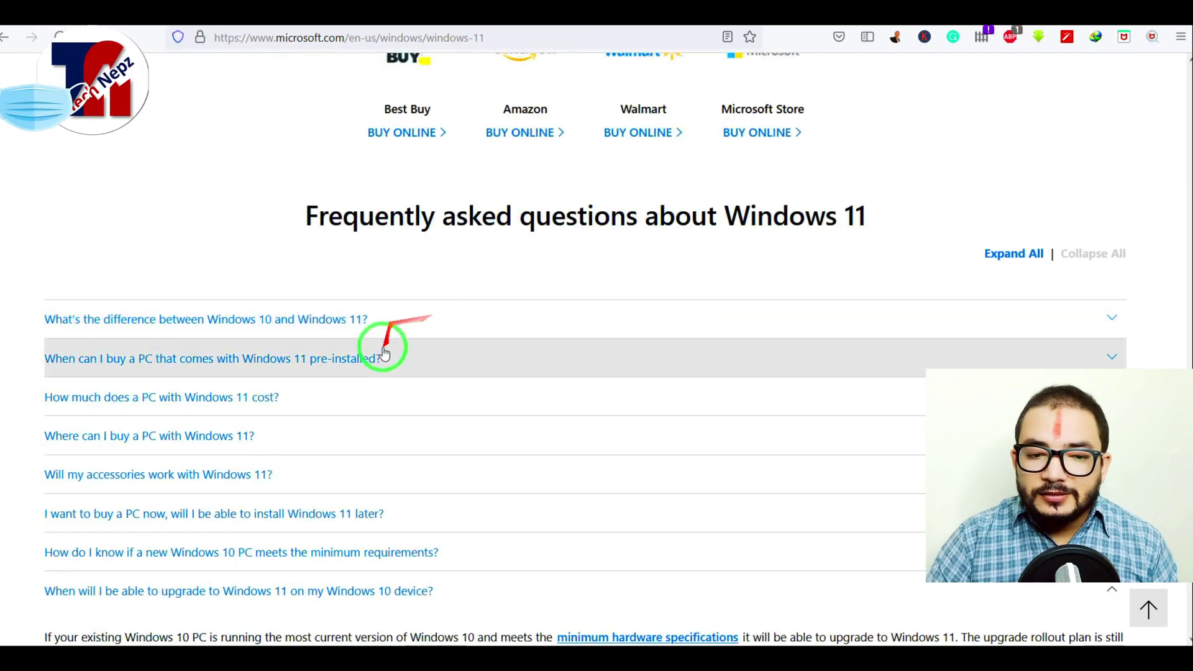
scroll(410, 381, down, 1)
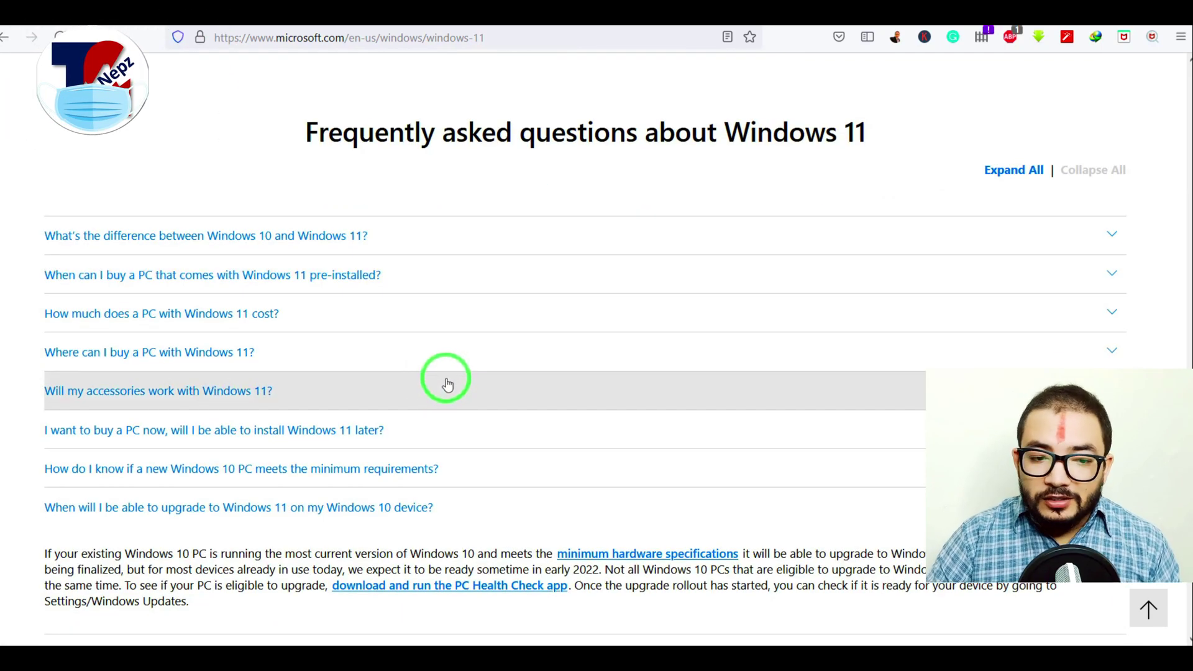
scroll(451, 380, down, 3)
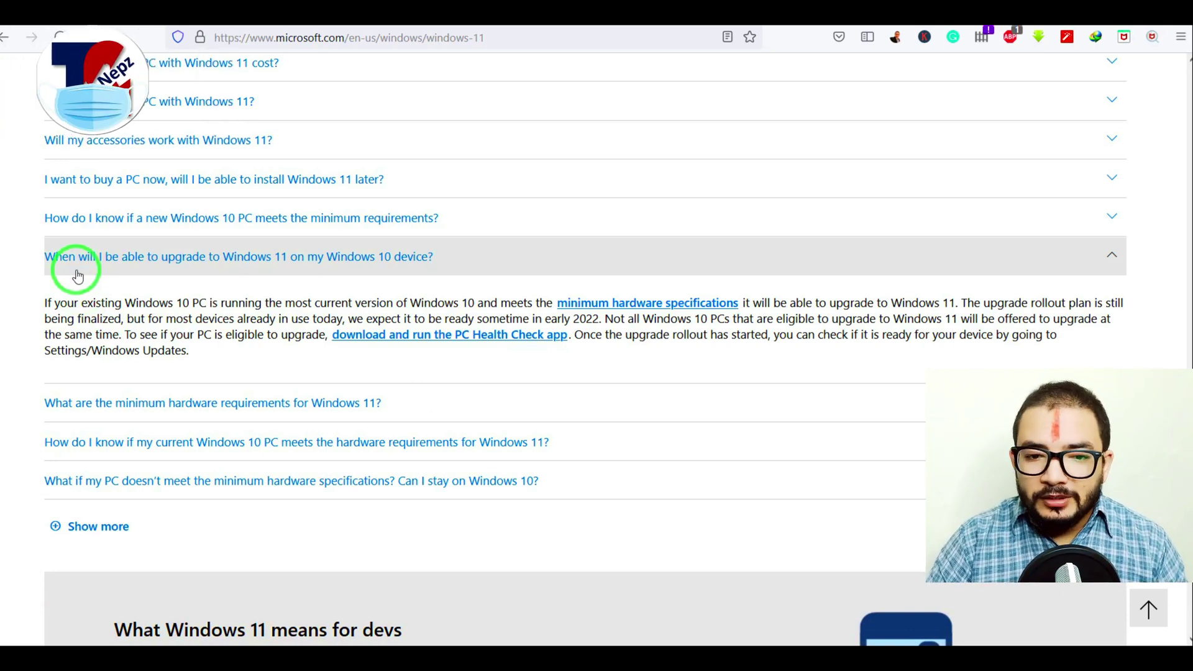
drag(128, 316, 318, 318)
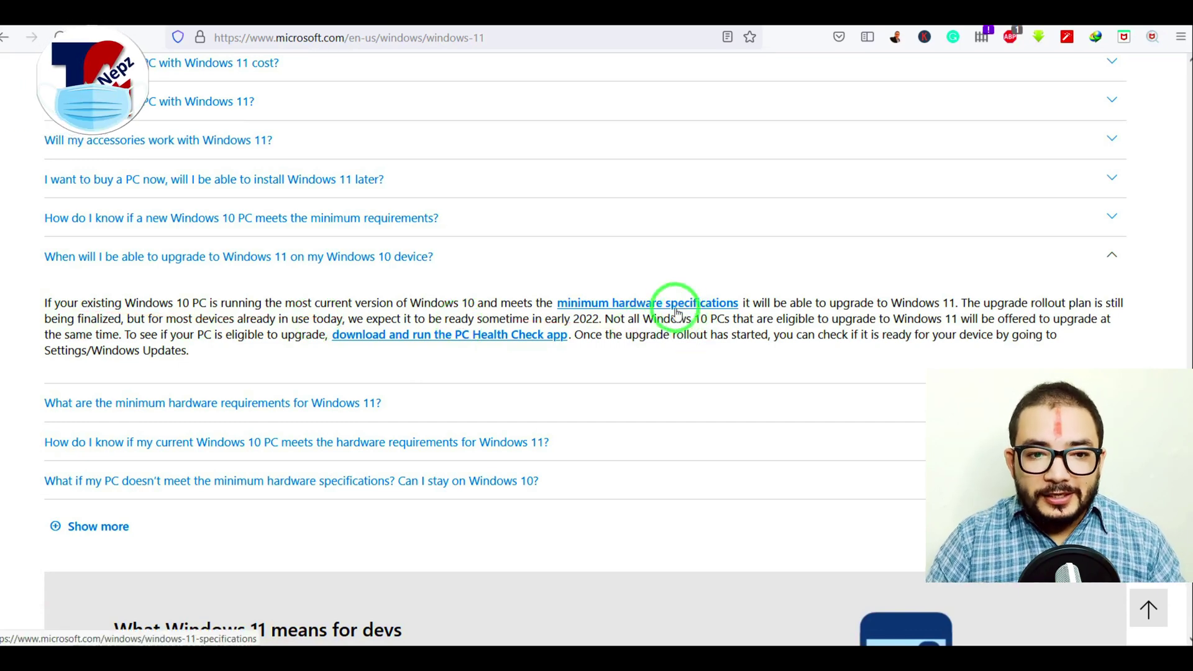
Step: Open the minimum hardware specifications link in the upgrade answer, and return to the Windows 11 page
right_click(656, 307)
click(721, 235)
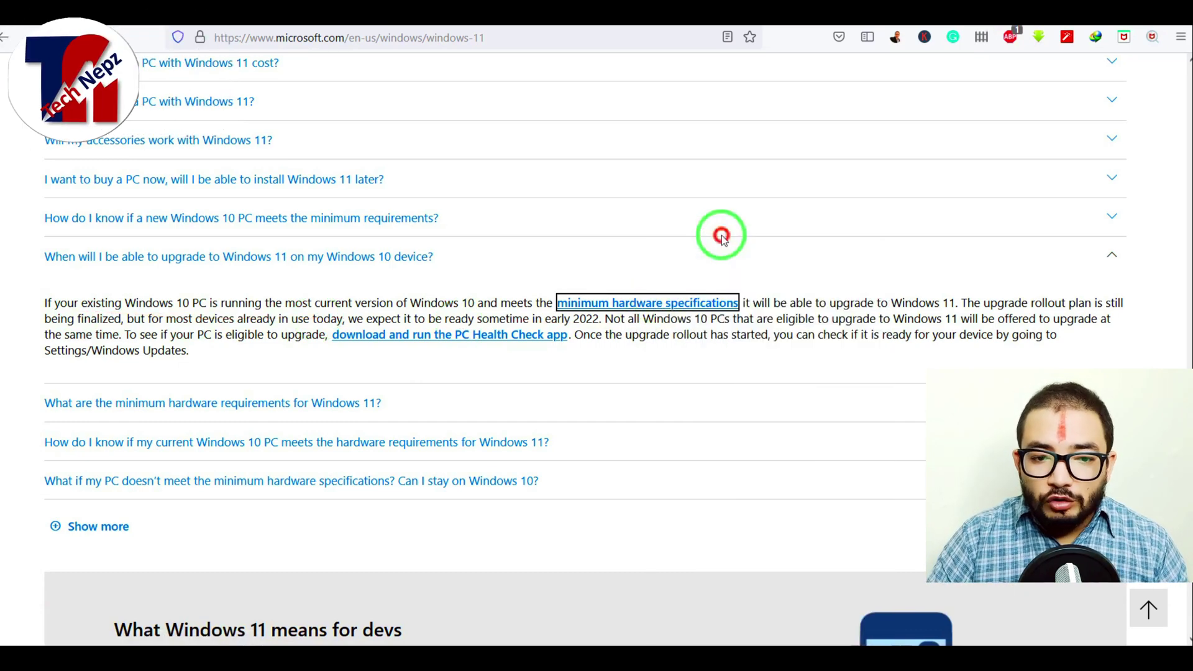
click(688, 306)
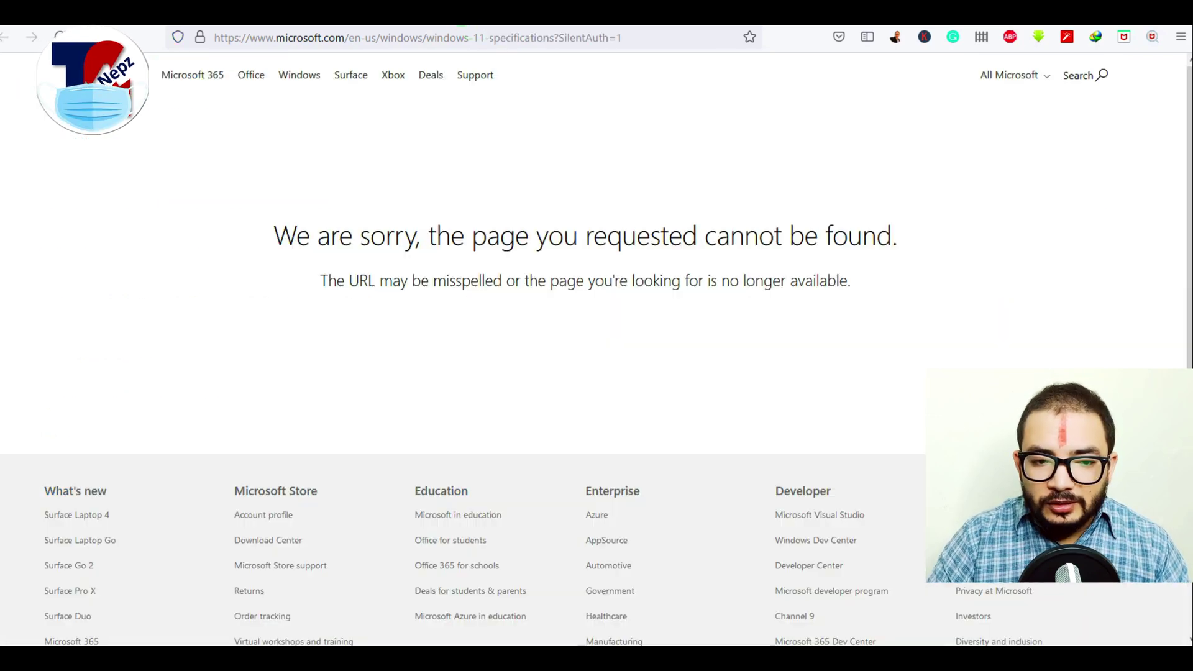
key(ctrl+w)
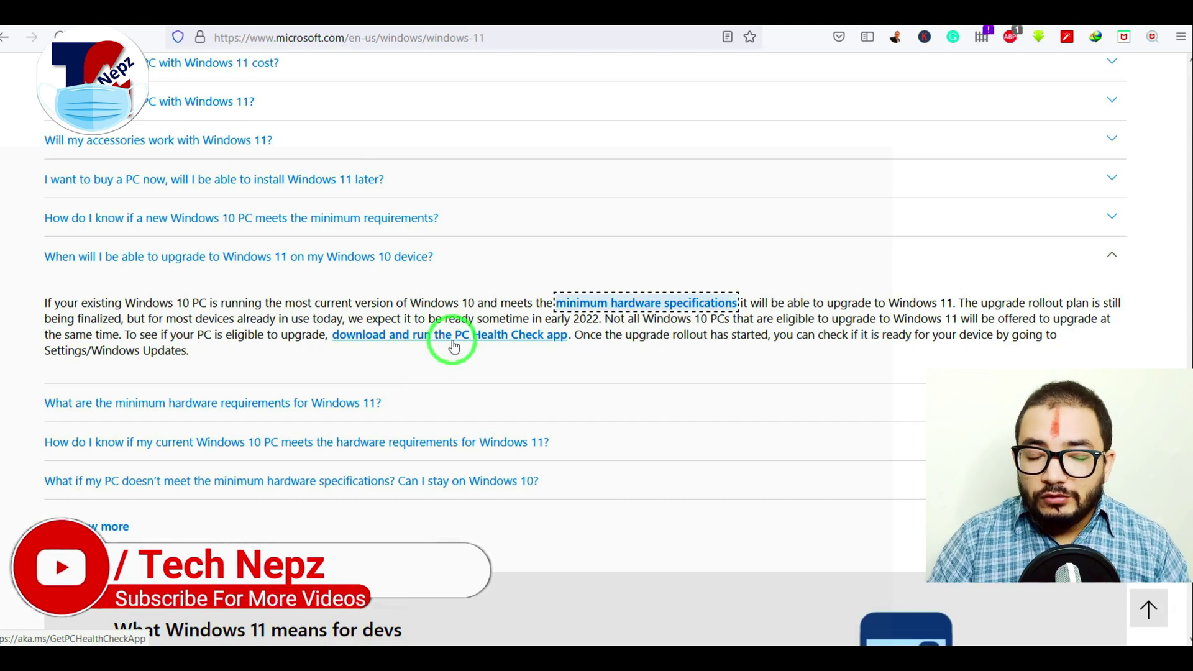
Step: In PC Health Check, turn on Remember my preferences under Backup & sync and look through the remaining health sections
click(846, 458)
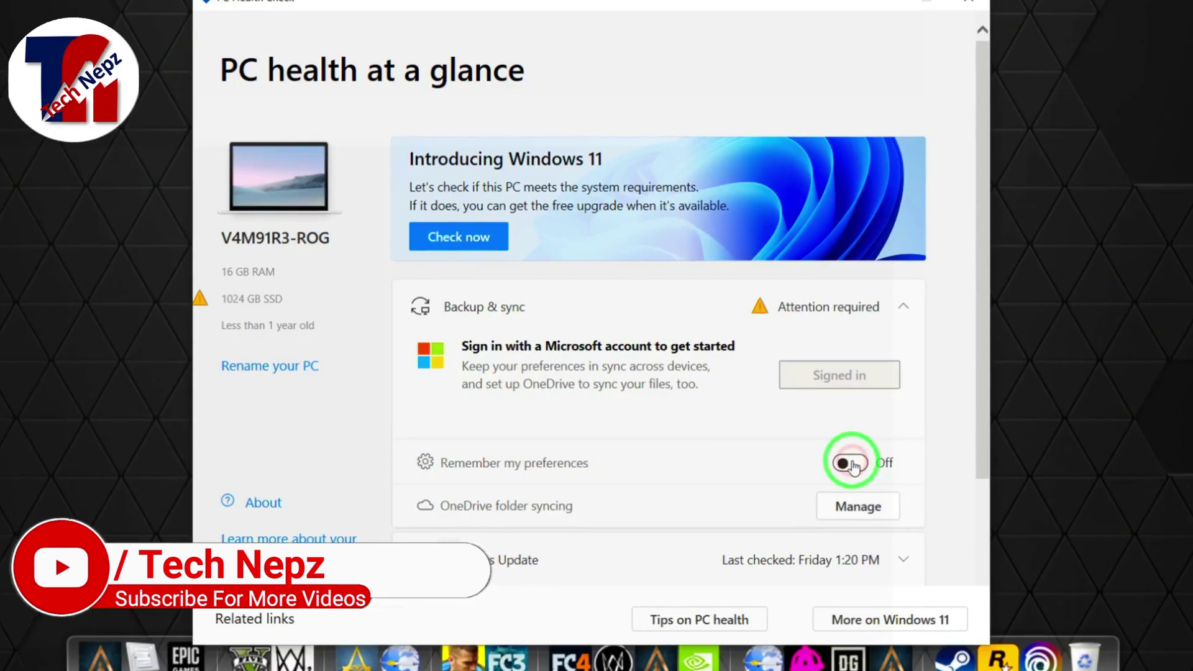
scroll(764, 471, down, 3)
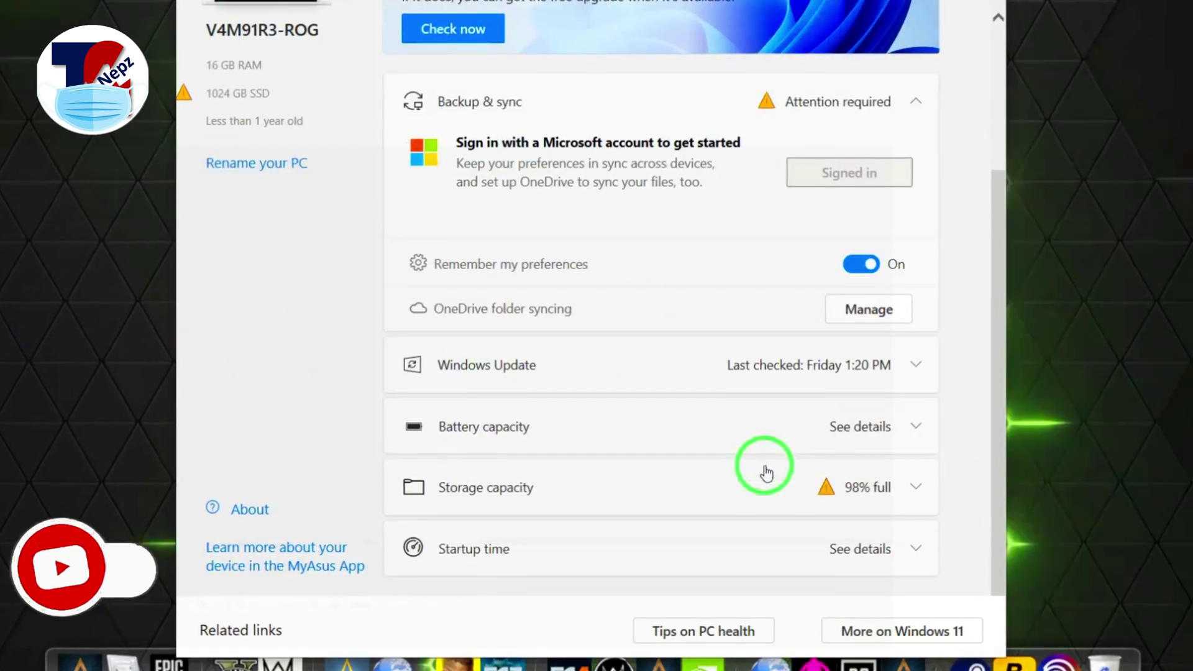
scroll(767, 472, up, 3)
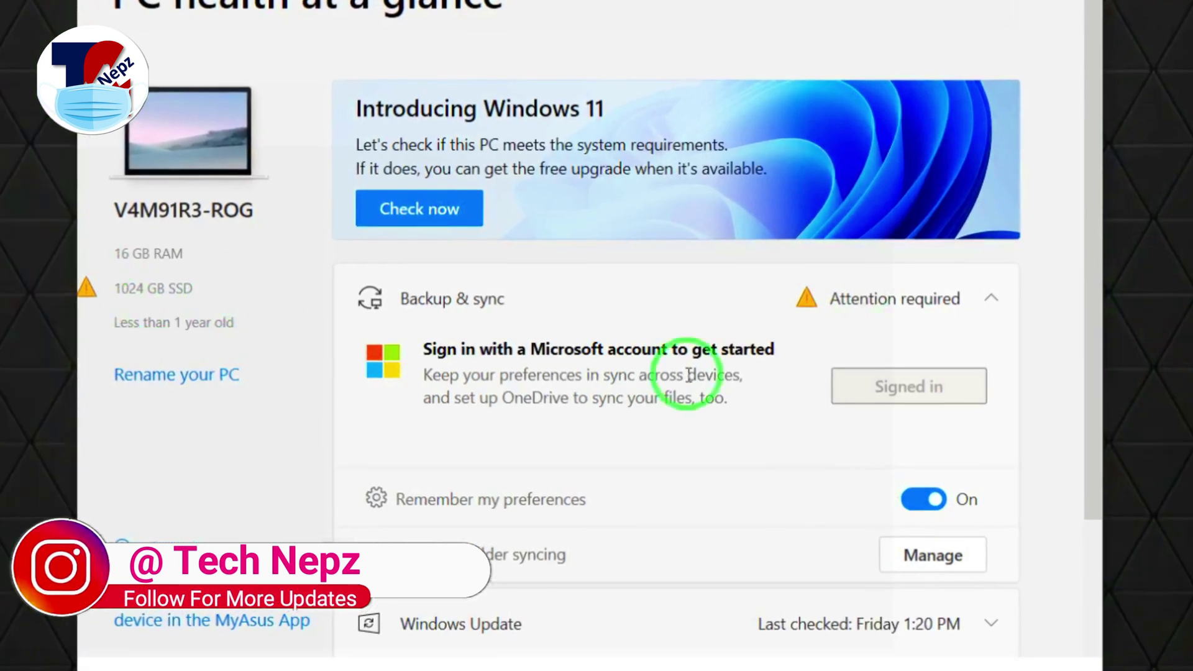
Step: Check the PC's SSD and storage capacity entries, and run the Windows 11 compatibility check
drag(197, 287, 101, 289)
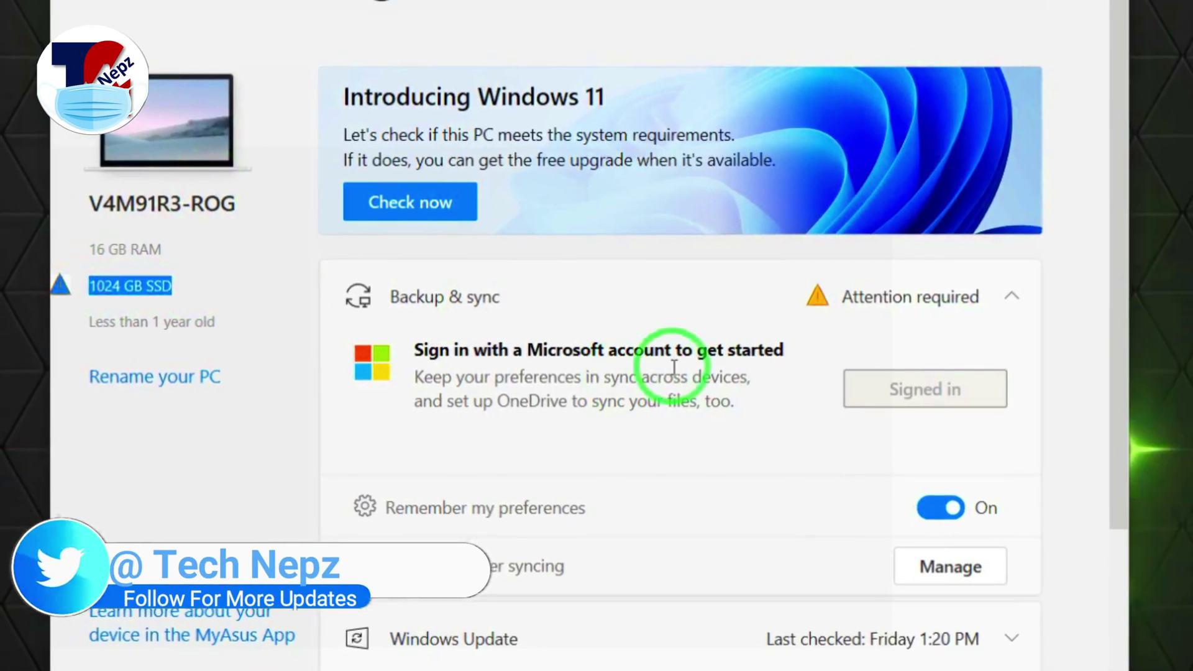
scroll(674, 366, down, 4)
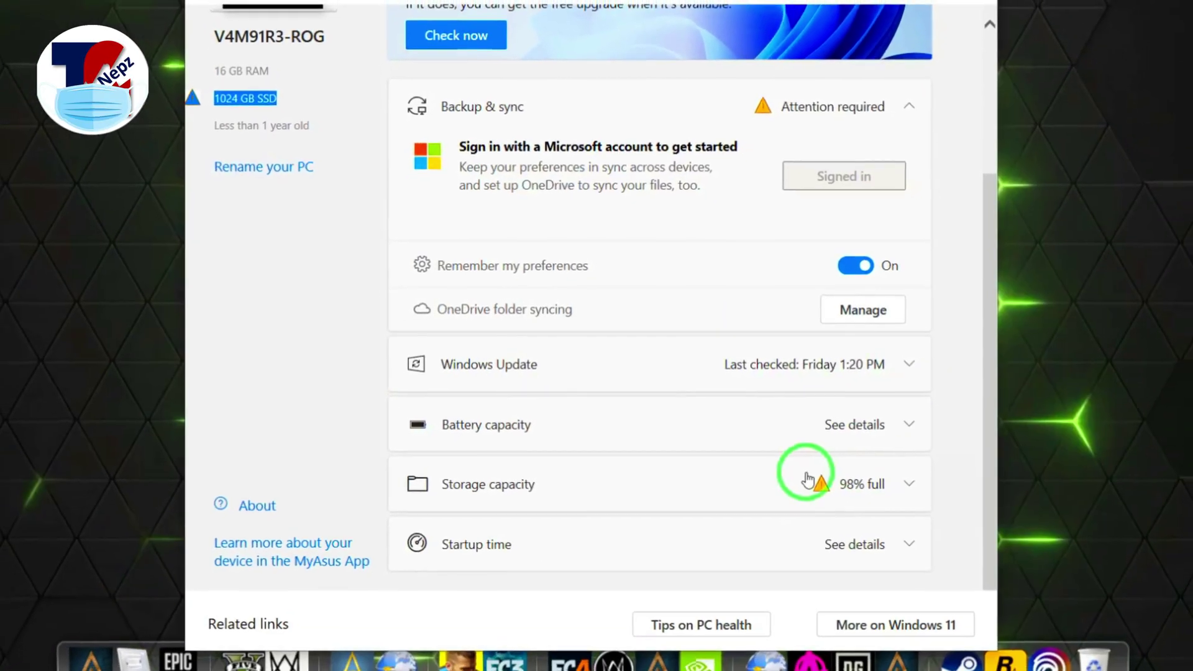
scroll(807, 479, up, 5)
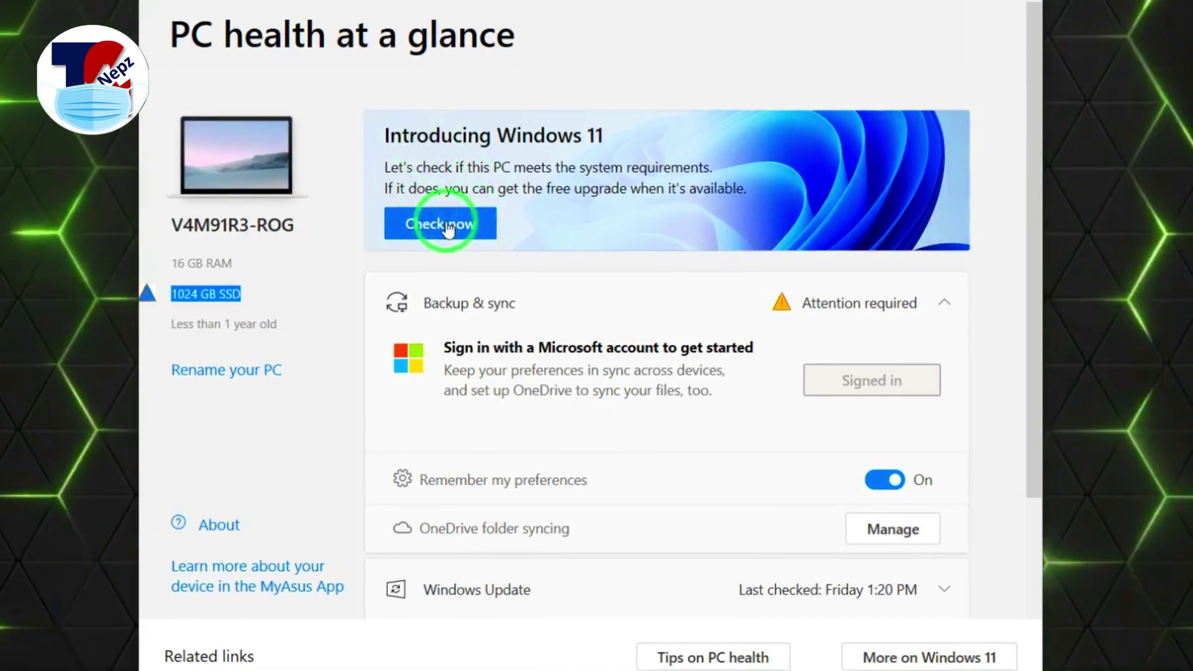
click(446, 227)
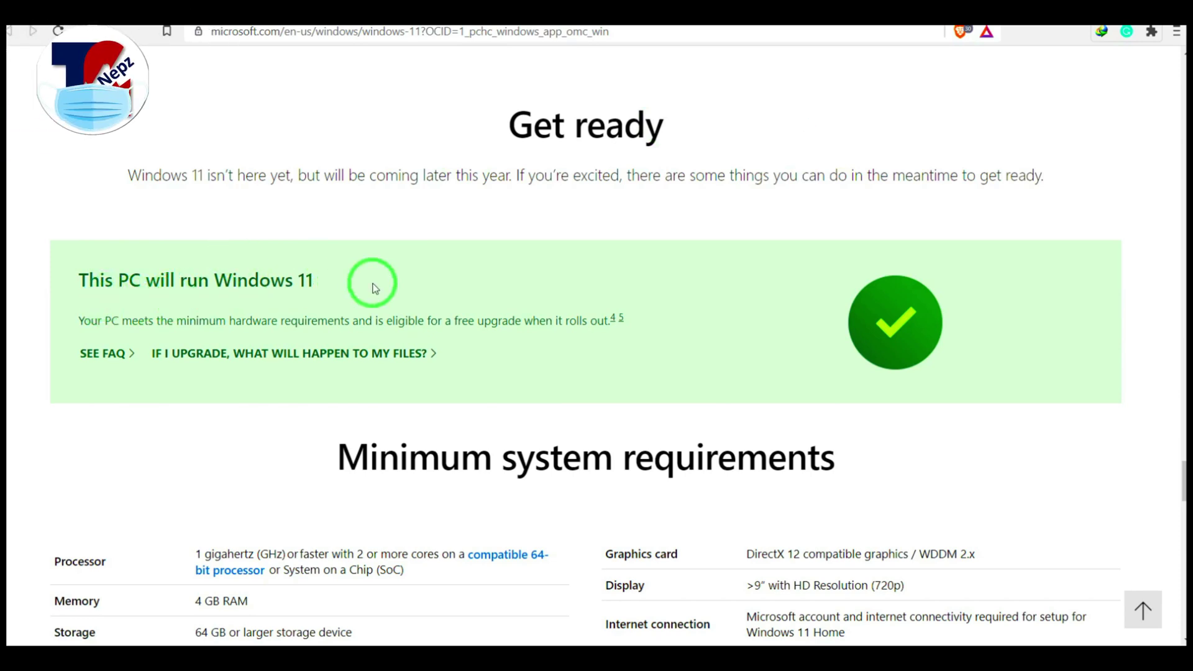
Step: Look through the Windows 11 web page around its eligibility banner, minimum system requirements and FAQ sections
scroll(690, 285, down, 3)
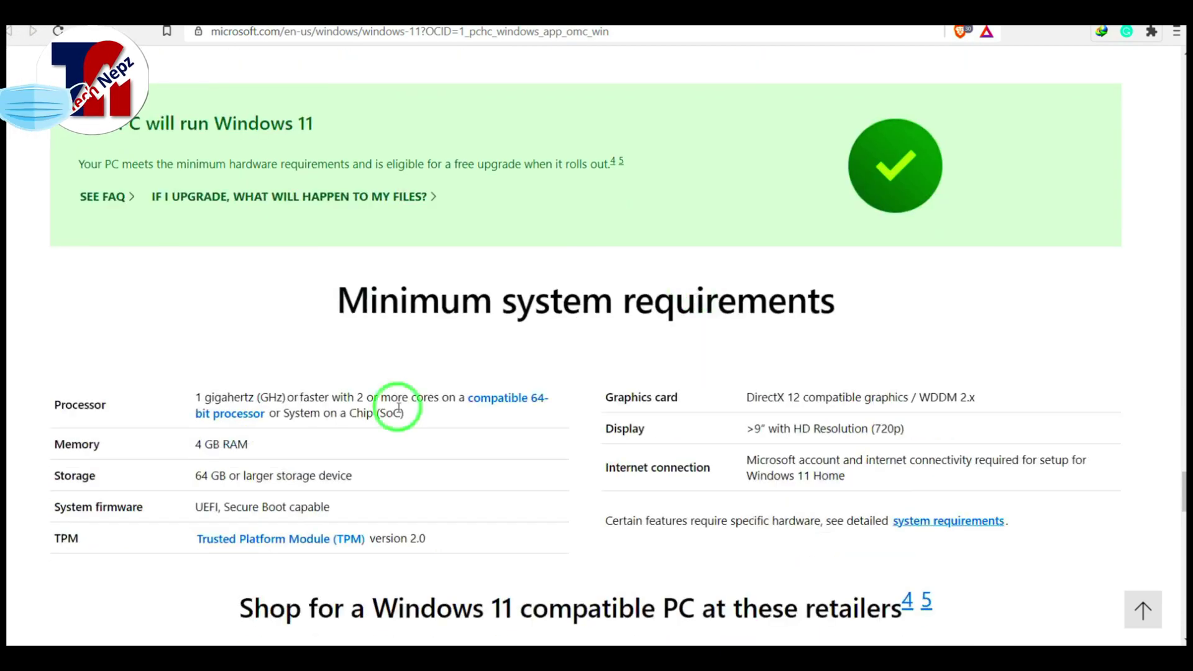
scroll(665, 346, down, 9)
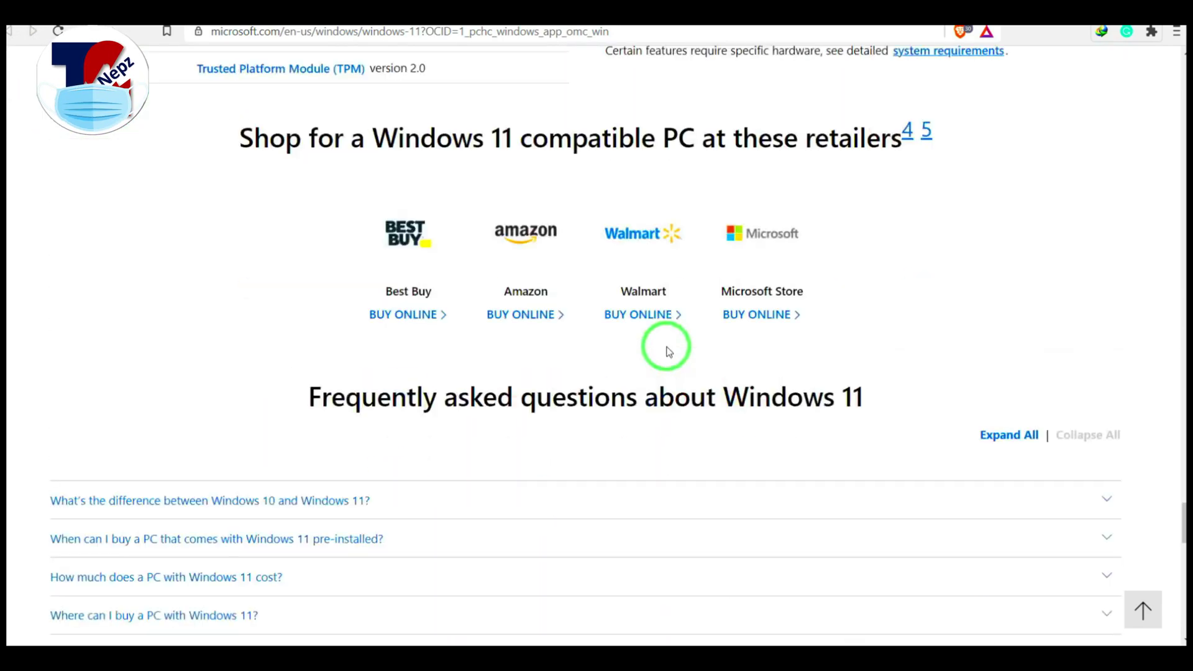
scroll(668, 350, up, 15)
scroll(668, 352, up, 1)
scroll(668, 351, up, 10)
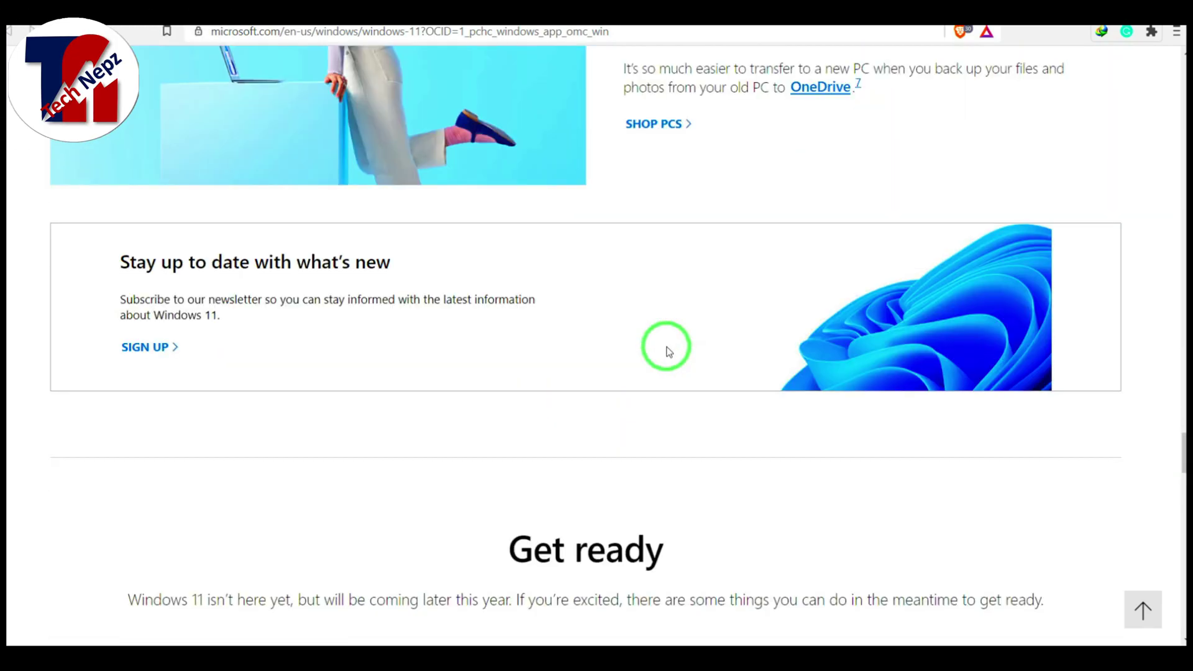
scroll(668, 351, up, 12)
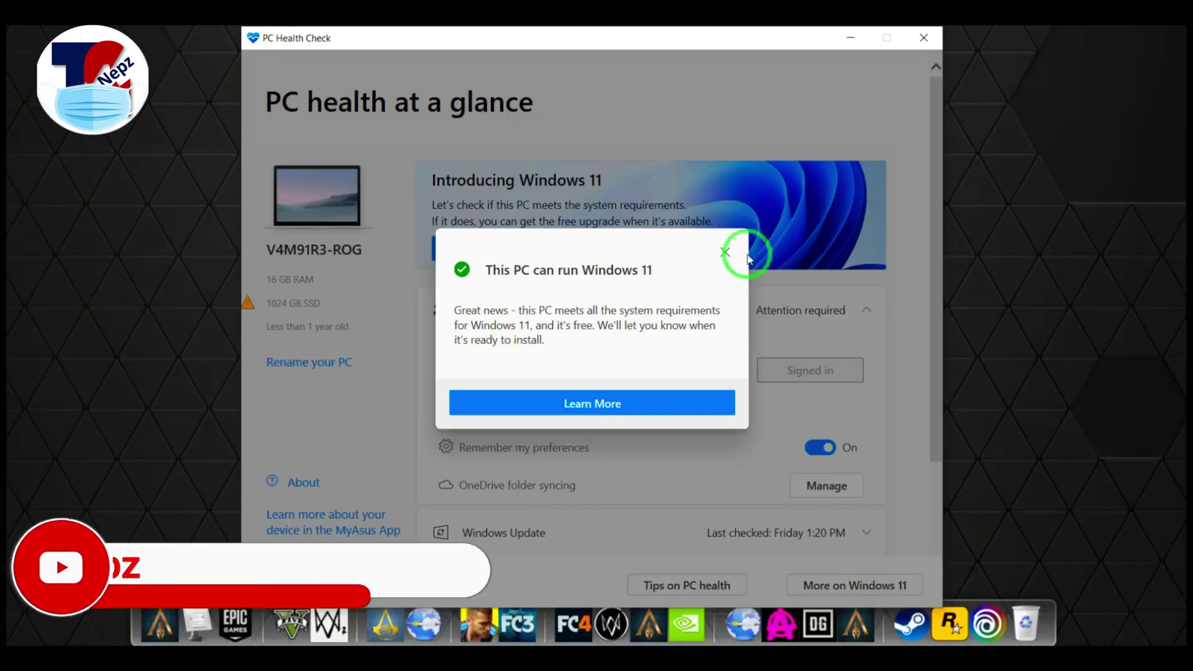
Step: Dismiss the compatibility result in PC Health Check and minimise its window
click(729, 255)
click(850, 39)
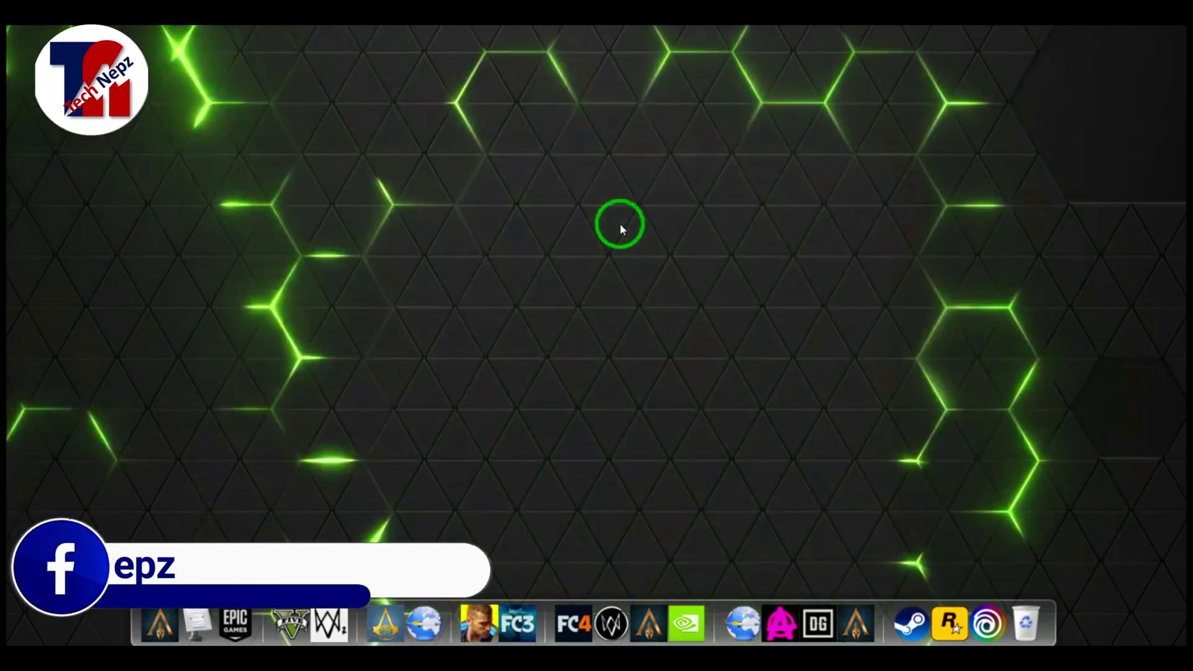
Step: Open the Activation page under Update & Security in Windows Settings and examine the Windows activation status
key(super)
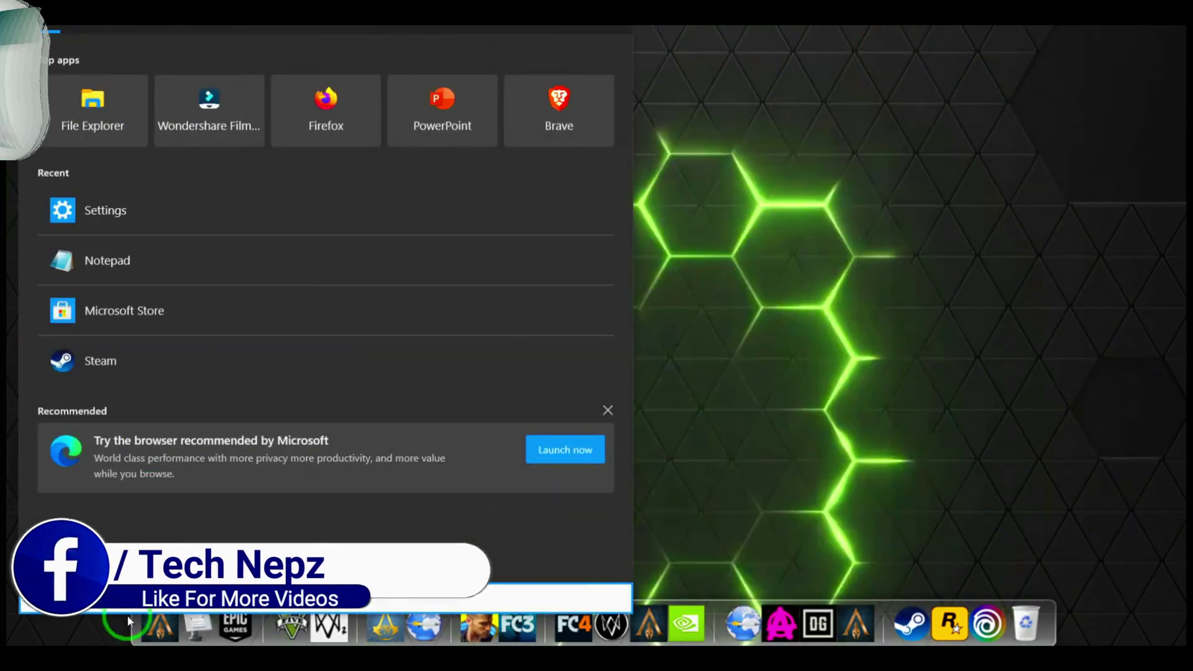
click(152, 208)
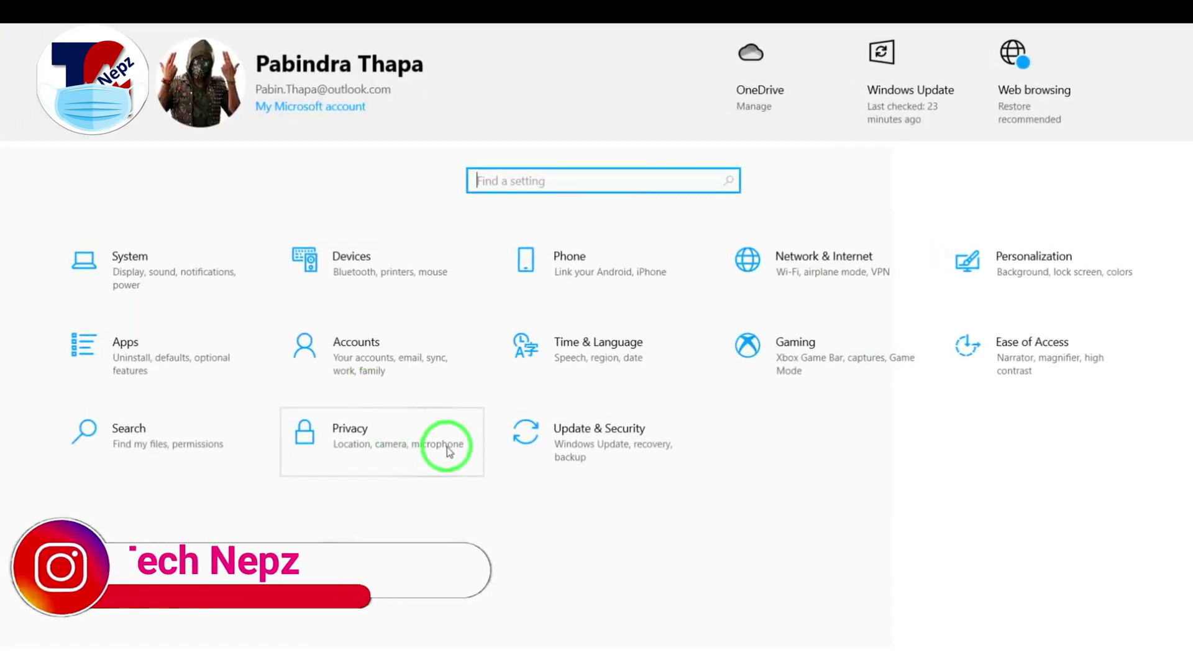
click(579, 454)
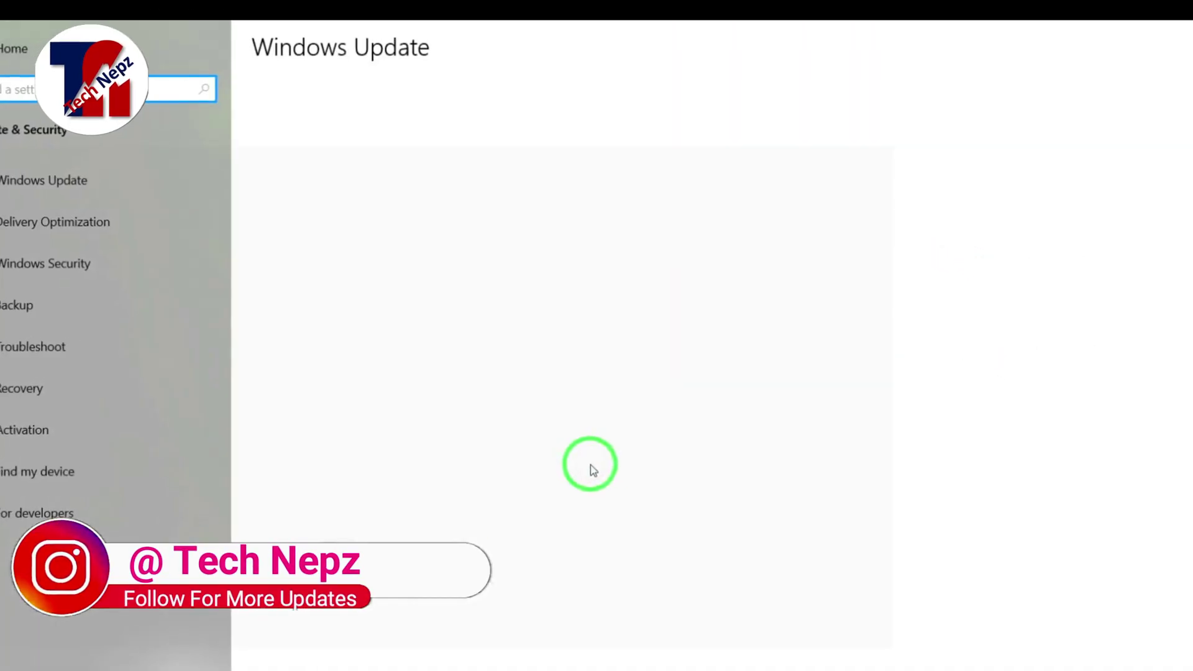
click(56, 467)
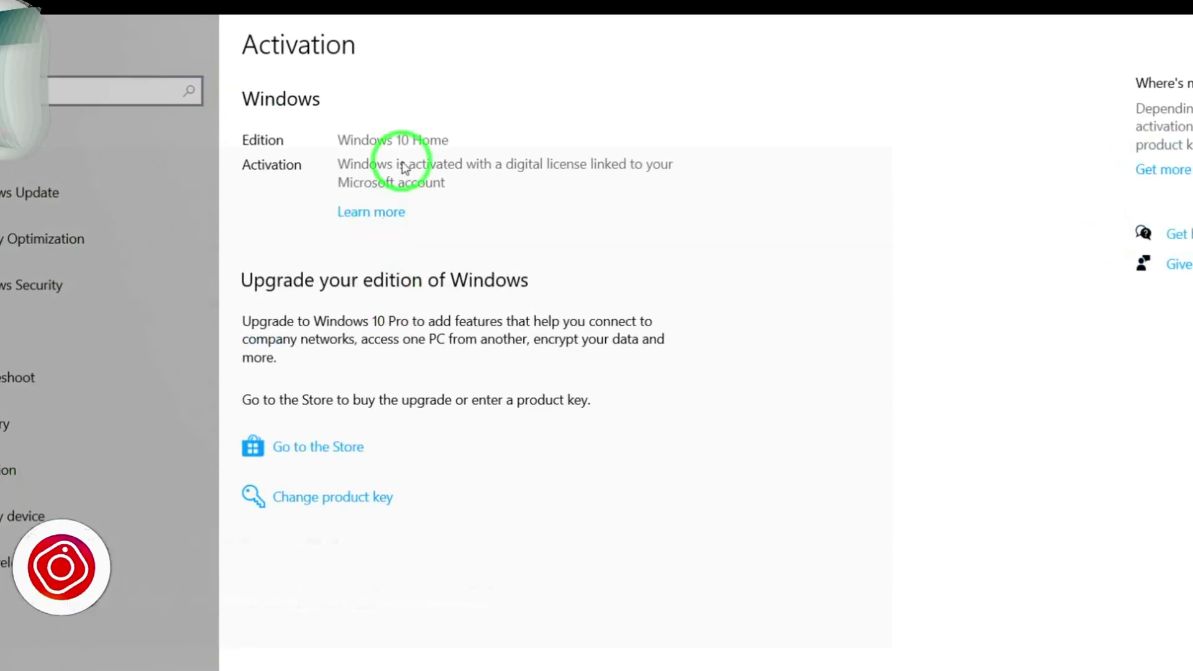
mouse_move(338, 162)
mouse_down()
mouse_move(502, 157)
mouse_move(554, 174)
mouse_move(355, 177)
mouse_up()
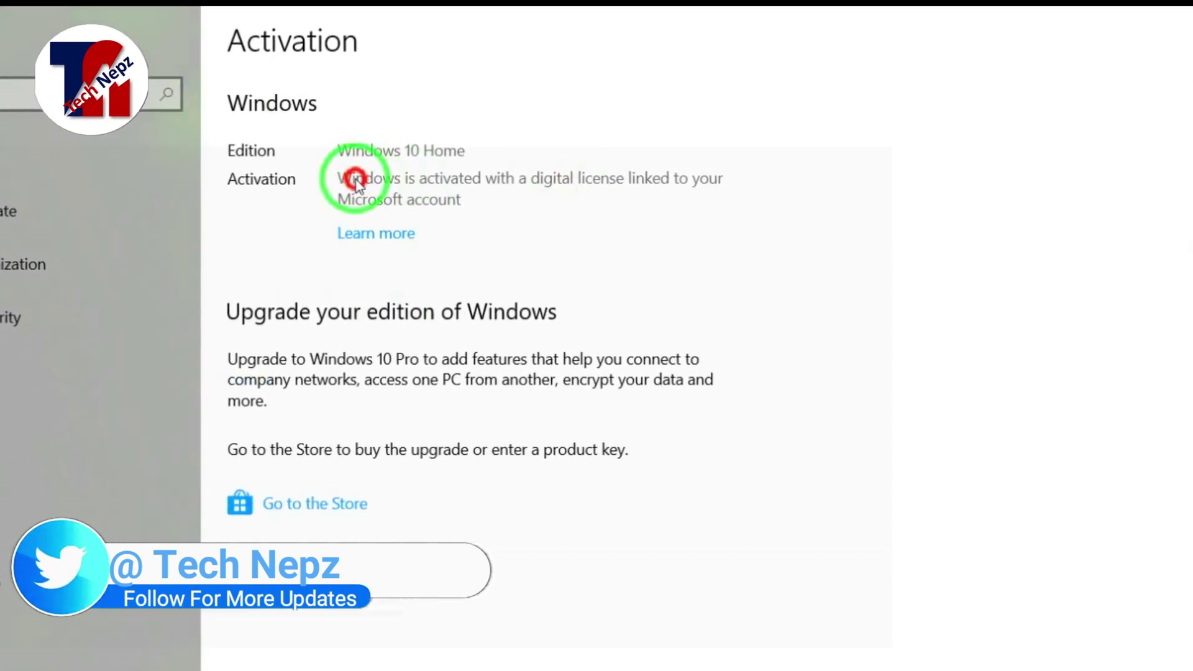